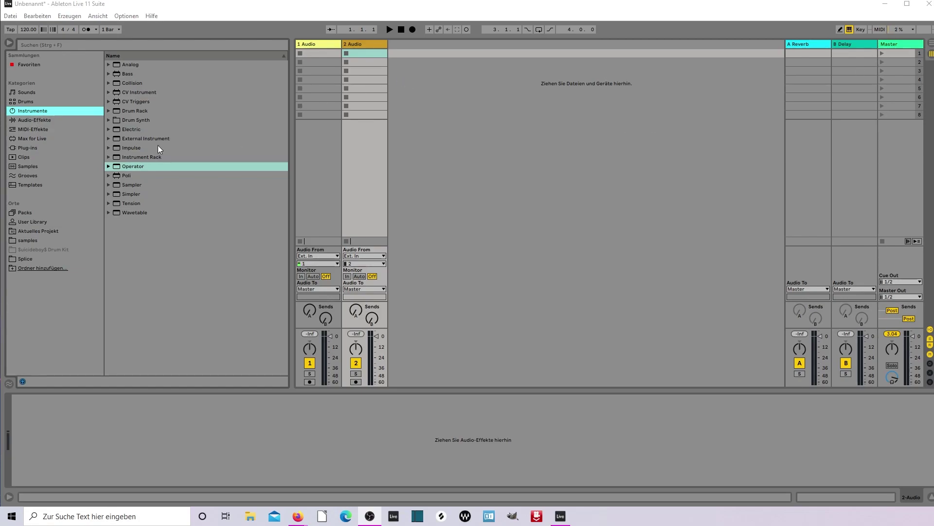
Step: Add Operator on a new MIDI track and set its oscillator wave to Square 16
drag(115, 166, 426, 114)
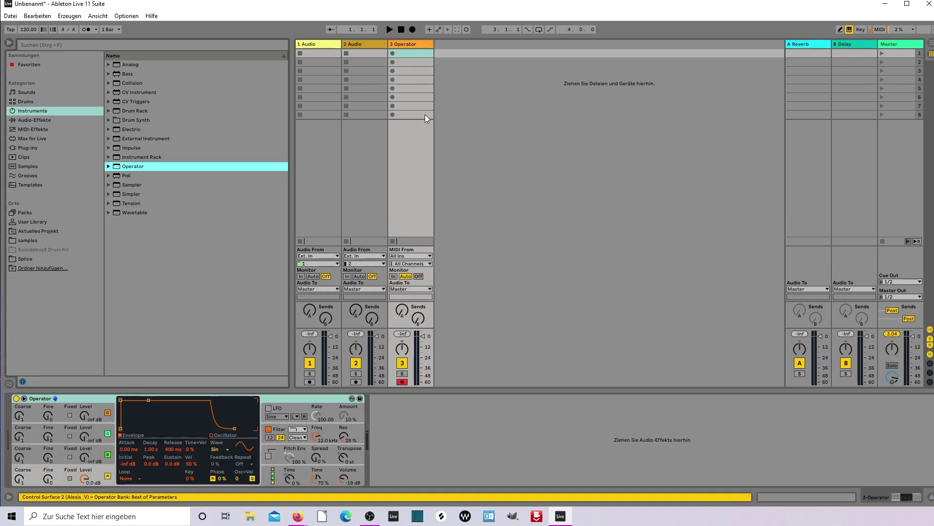
click(89, 480)
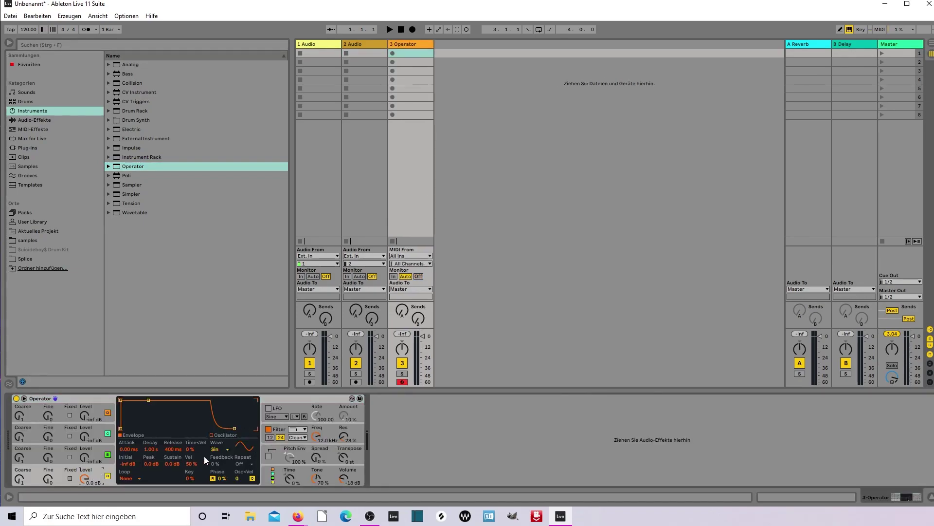
click(216, 449)
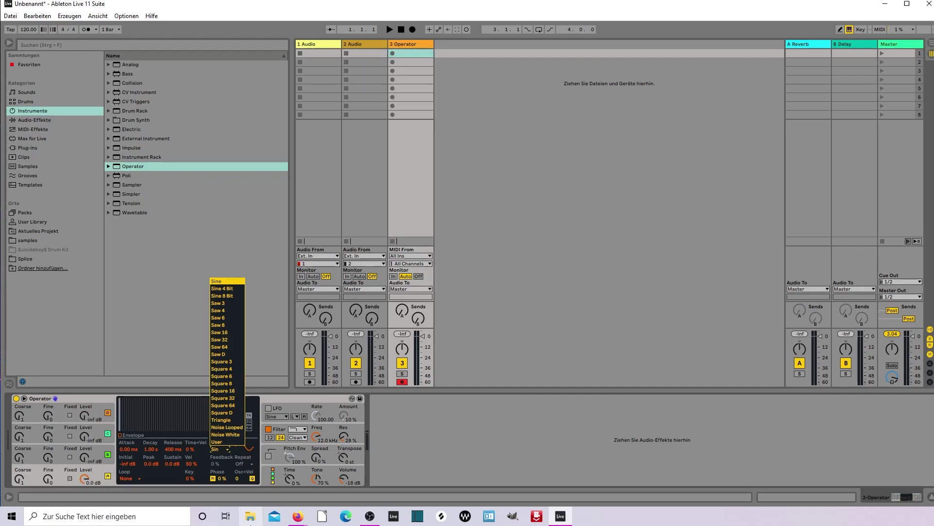
click(232, 324)
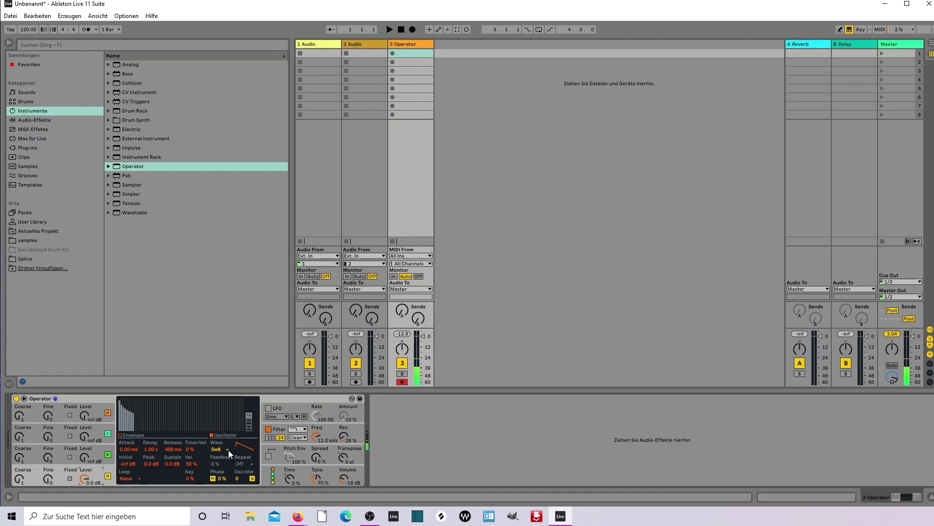
click(215, 449)
click(226, 391)
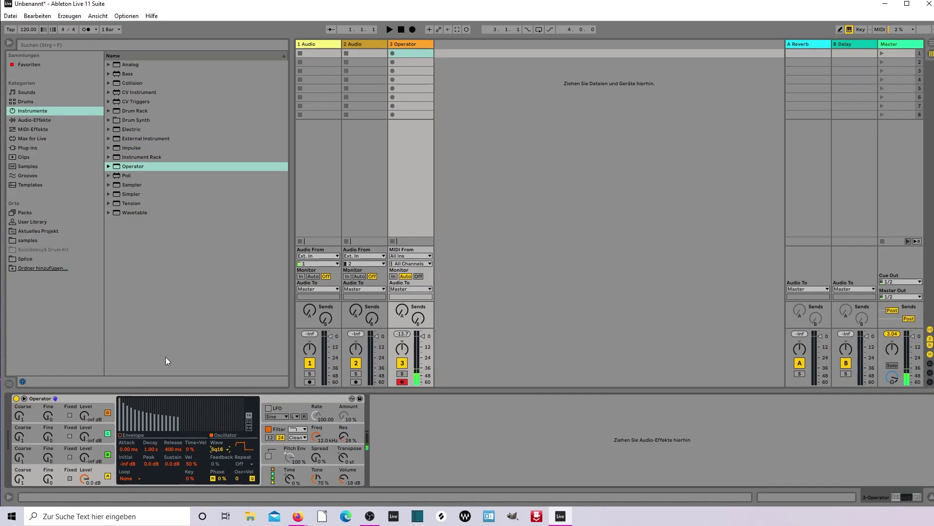
Step: Add Reverb after Operator with 7.48 s decay, Mid quality, stereo 120 and 29% dry/wet
click(43, 119)
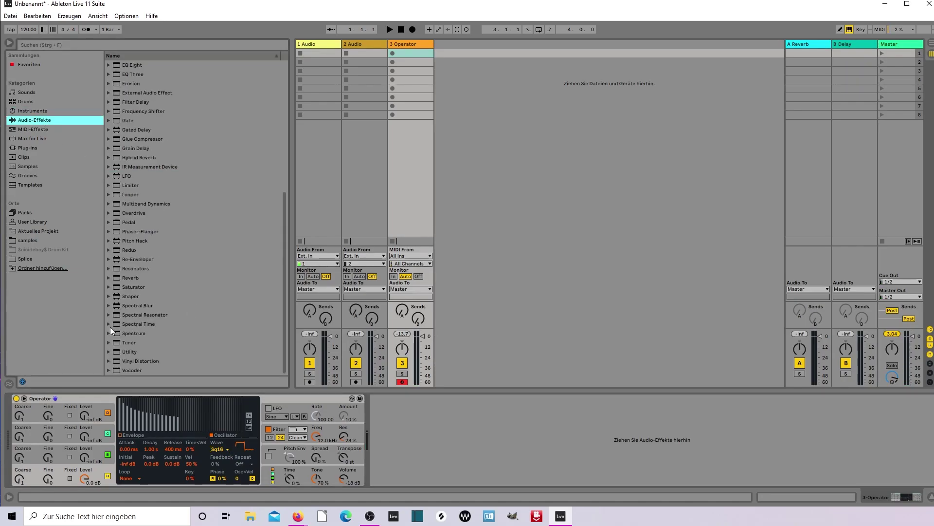
drag(121, 278, 465, 448)
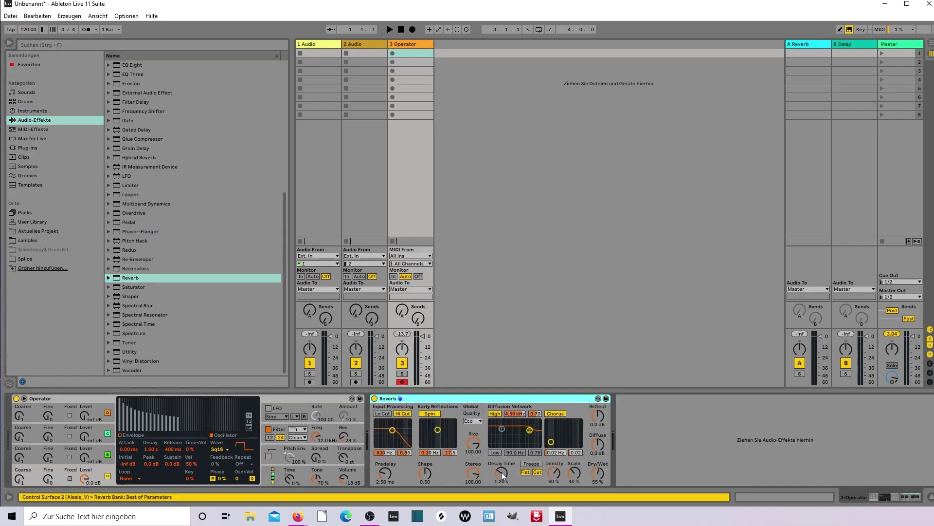
drag(502, 471, 501, 438)
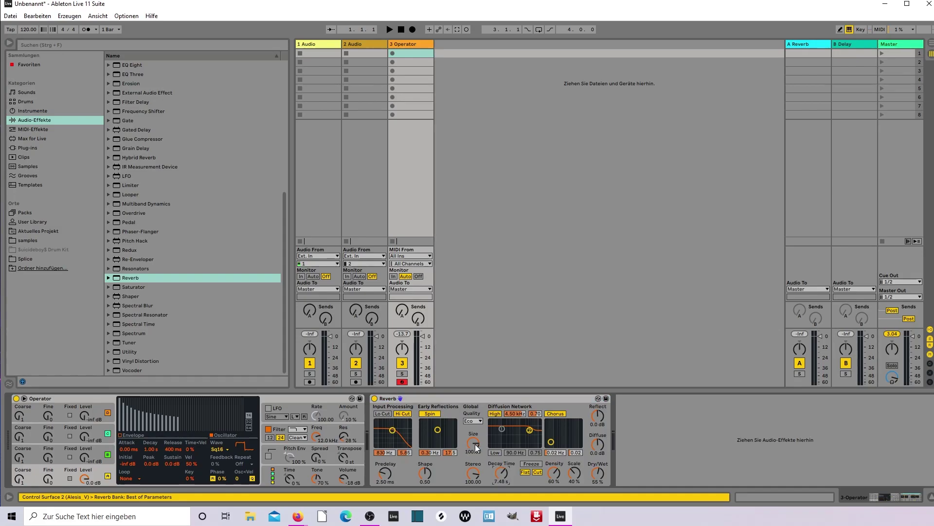
click(477, 421)
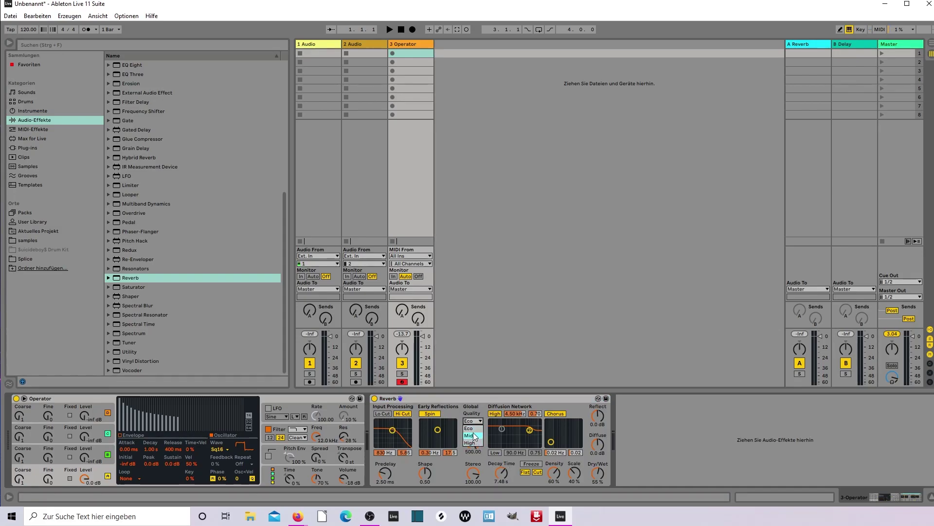
drag(483, 473, 483, 465)
drag(597, 473, 598, 481)
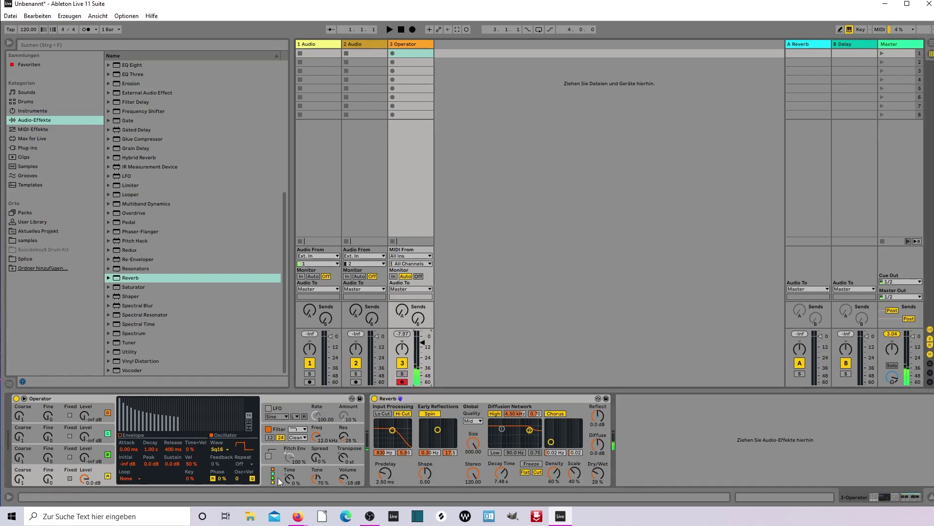
Step: Switch on Operator's Glide at 50 ms and play a test note with the A key
click(300, 479)
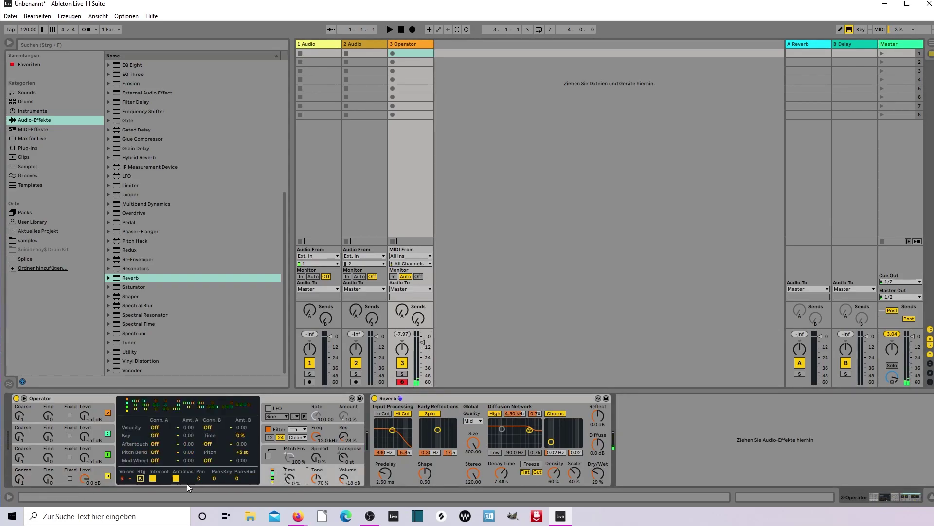
click(124, 478)
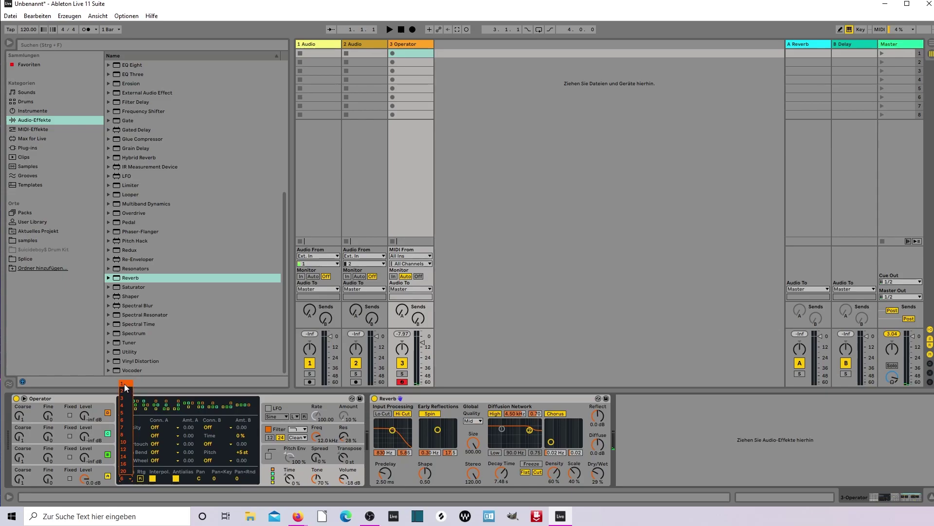
click(295, 449)
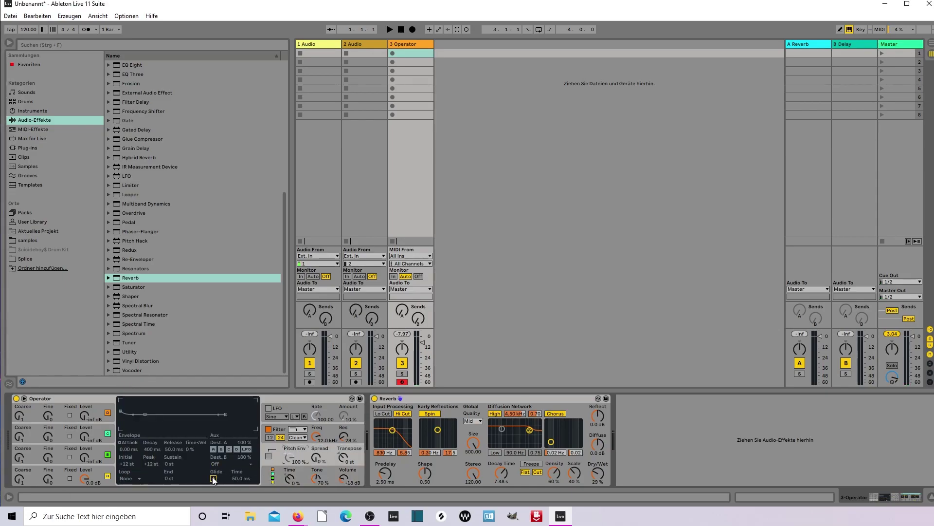
click(213, 478)
key(a)
Step: Enable Operator's LFO and drag its Amount up toward 14%
click(268, 409)
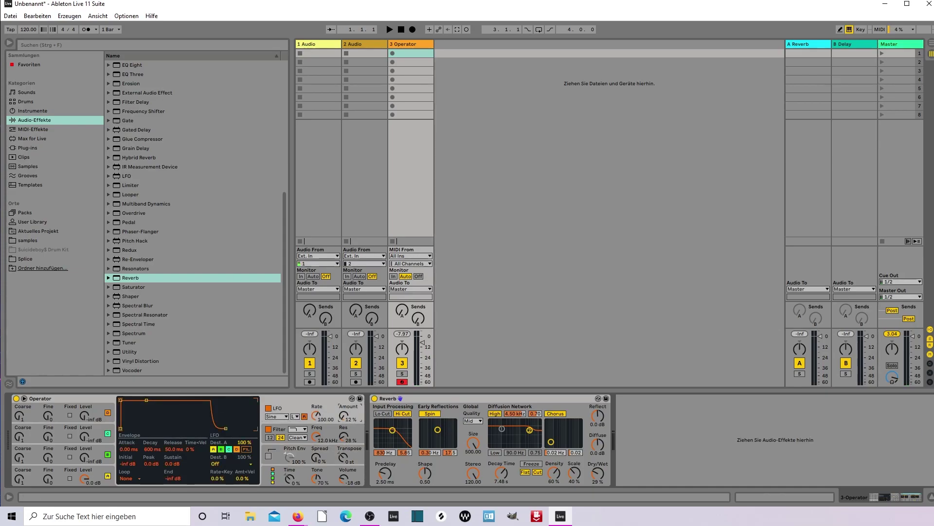
drag(353, 416, 352, 413)
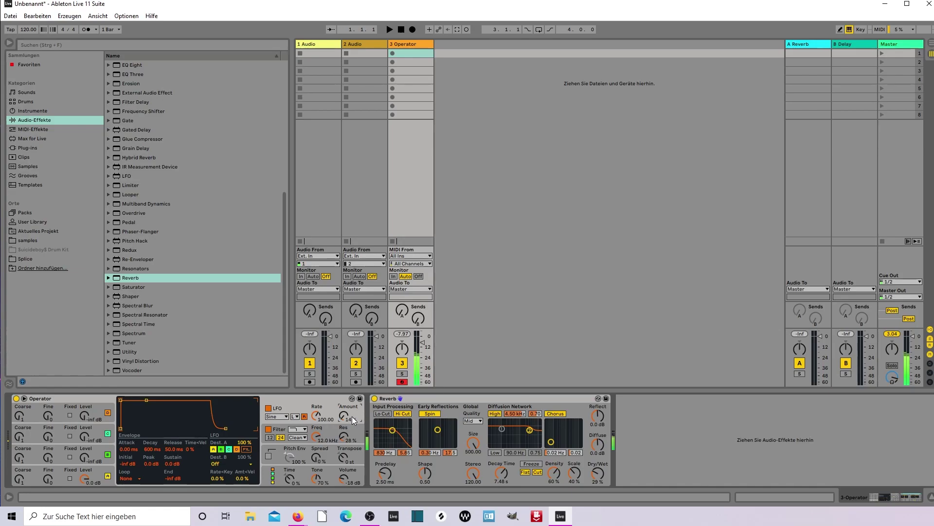